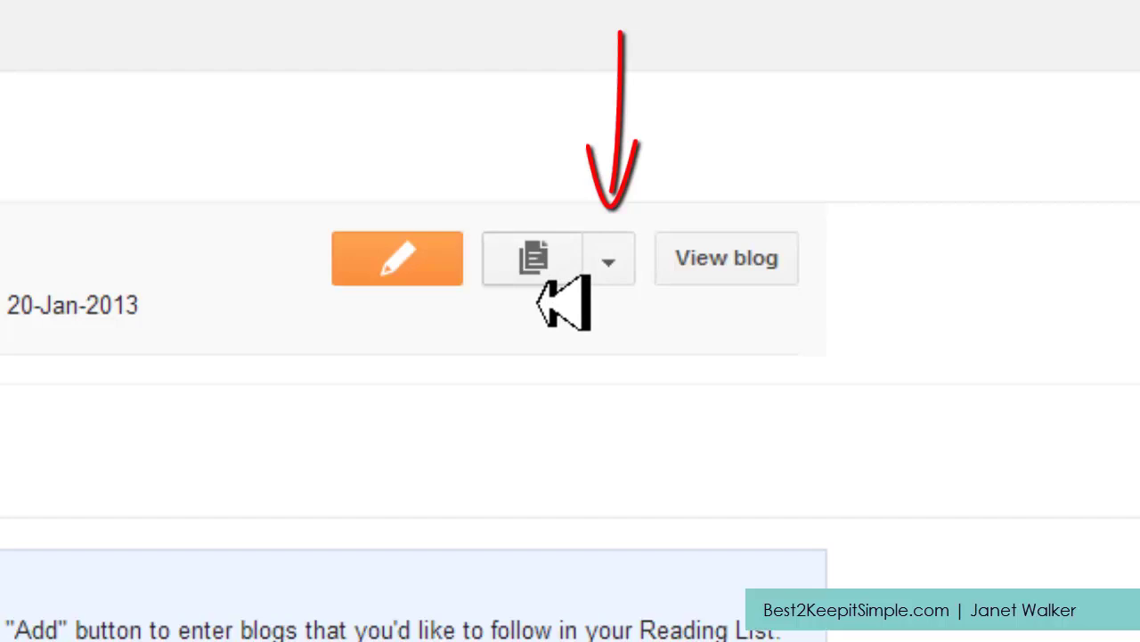
Open the Settings › Basic page for testblog247 from the posts menu.
{"action": "left_click", "coordinate": [608, 263]}
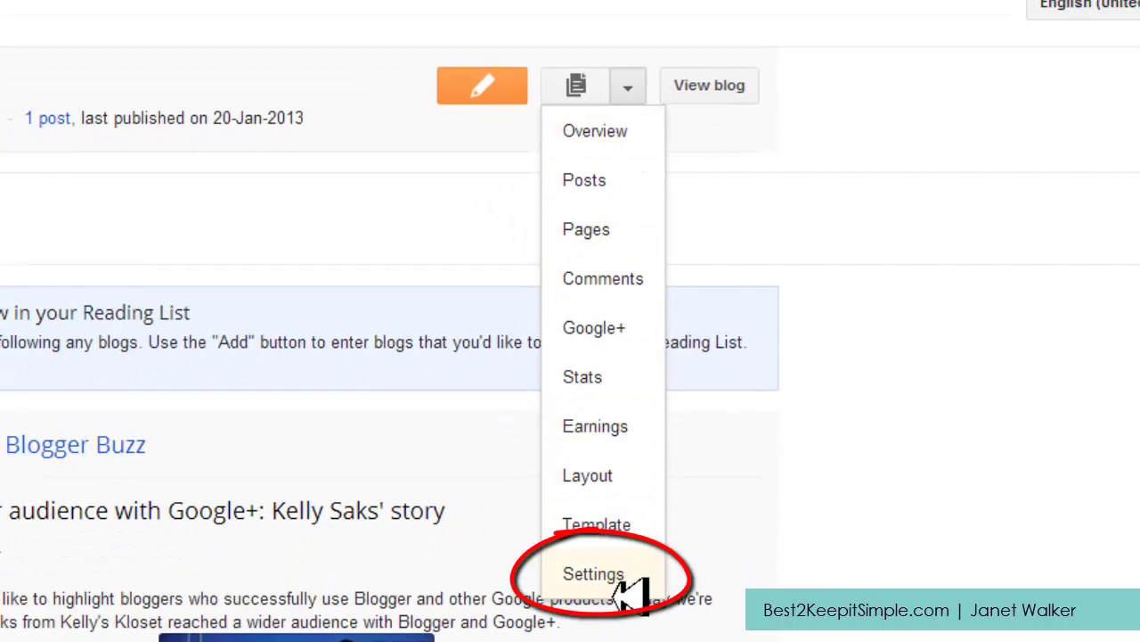
{"action": "left_click", "coordinate": [624, 581]}
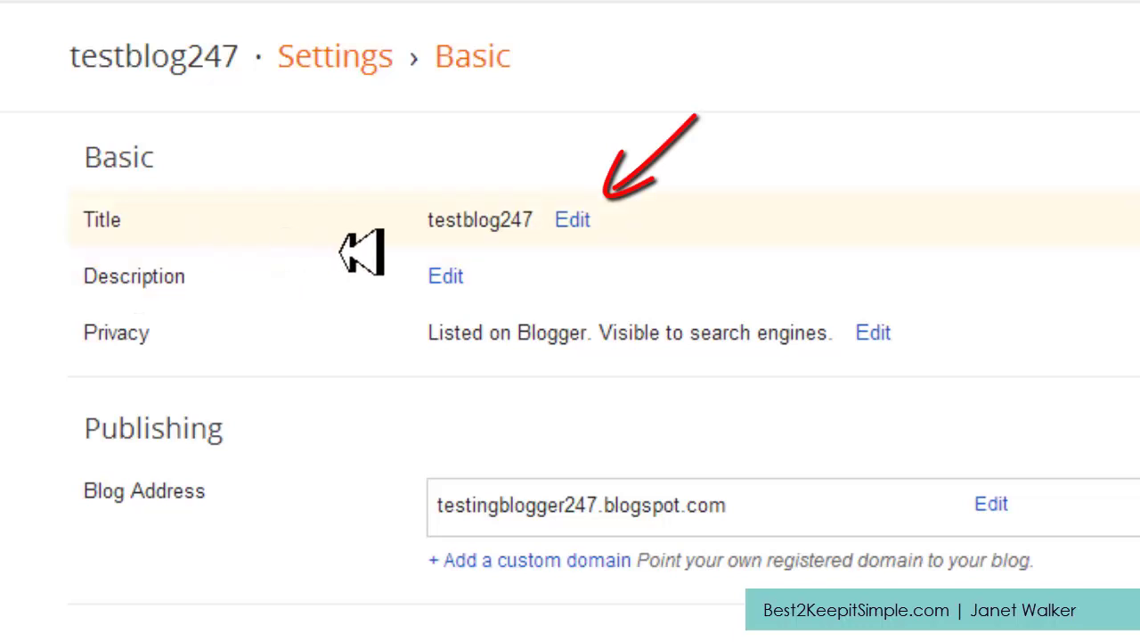
Open the blog title testblog247 for editing.
{"action": "left_click", "coordinate": [575, 227]}
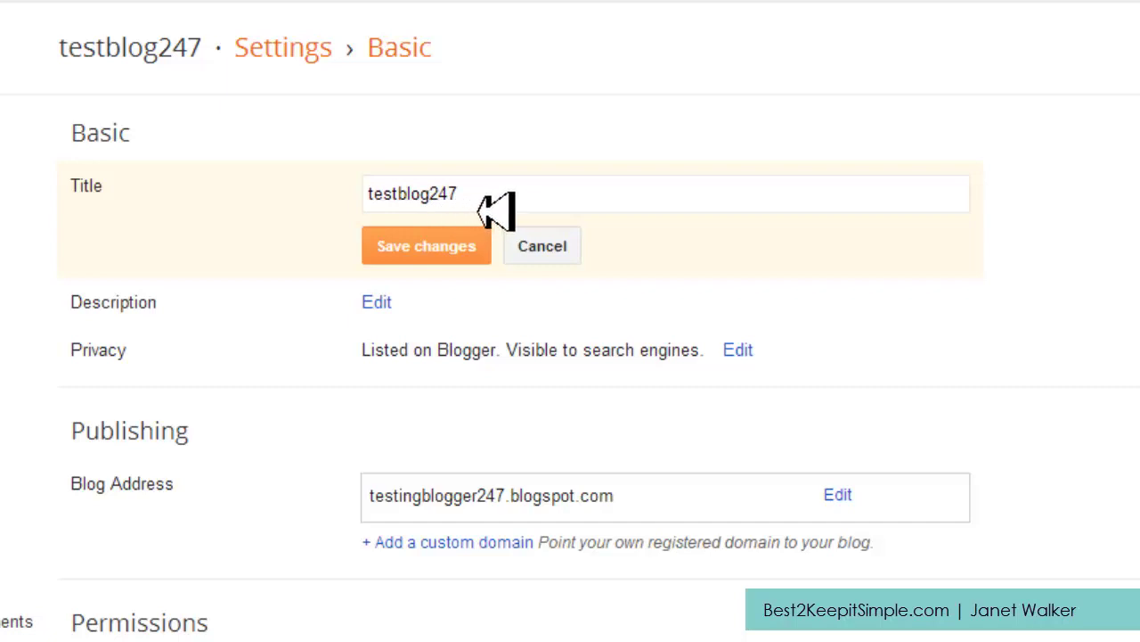
Replace the title testblog247 with 'Showing People How to Use Blogger', fixing the 'Ue' typo.
{"action": "left_click", "coordinate": [368, 203]}
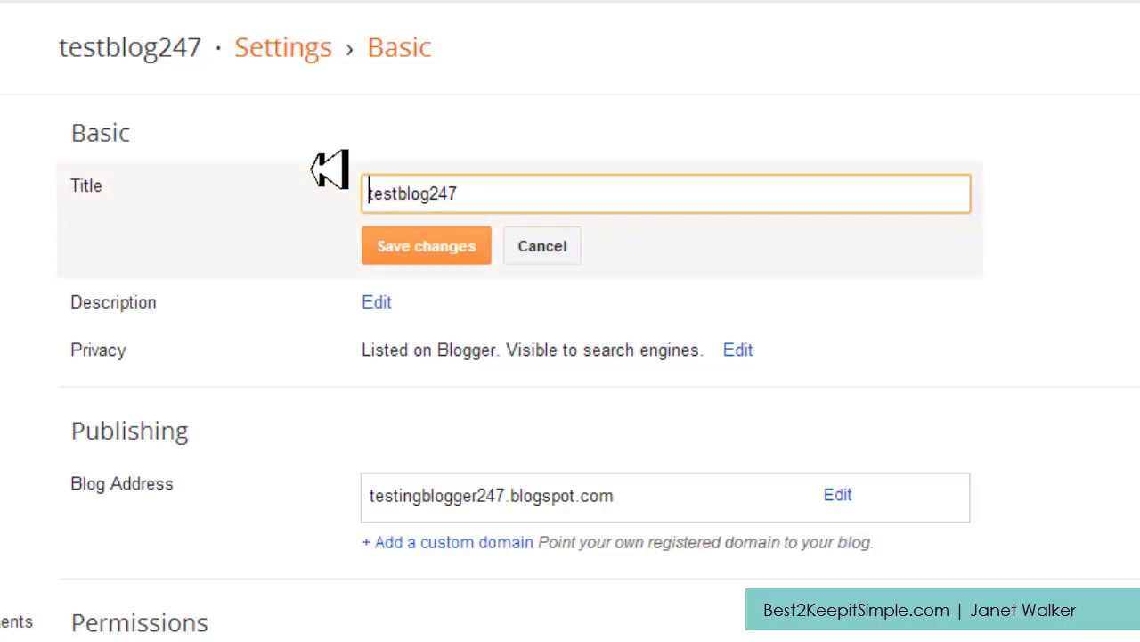
{"action": "type", "text": "Sh"}
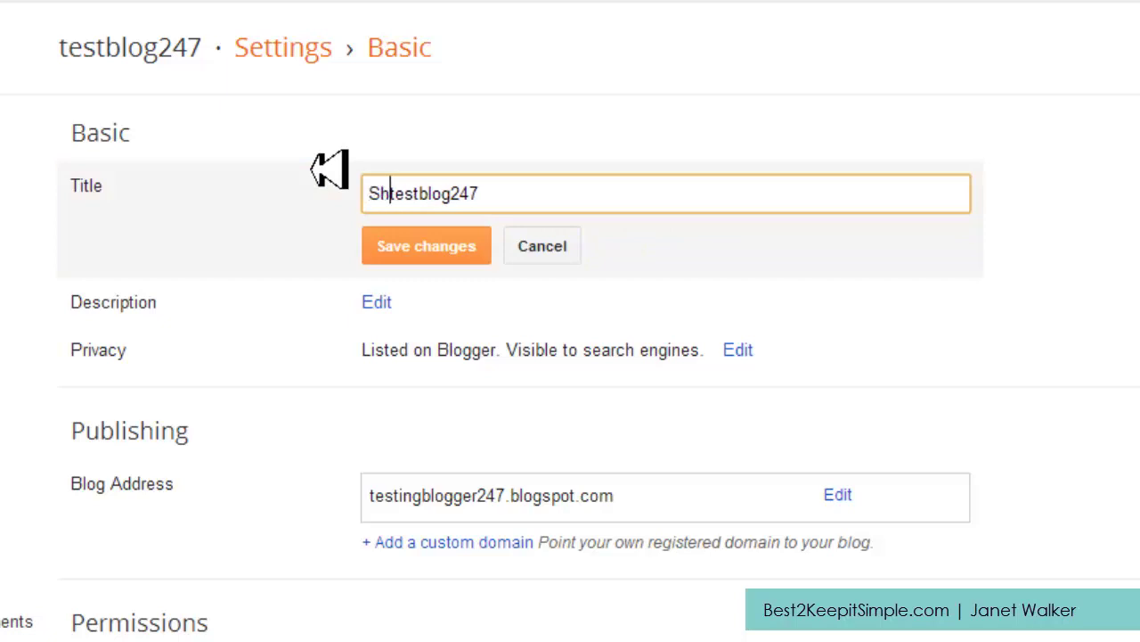
{"action": "type", "text": "owing "}
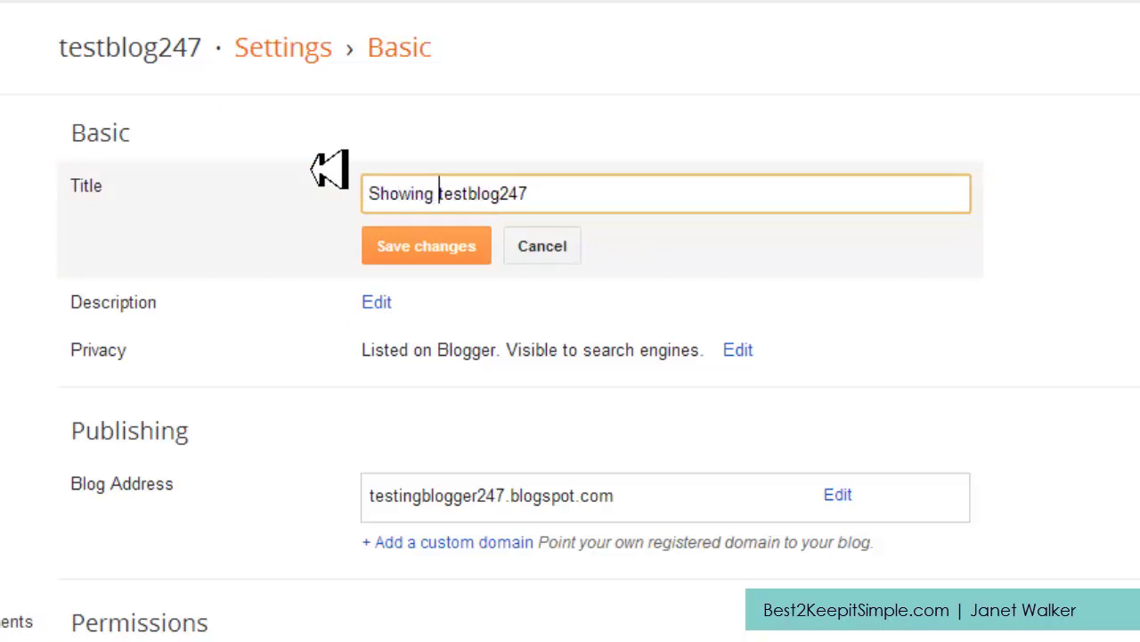
{"action": "type", "text": "Peop"}
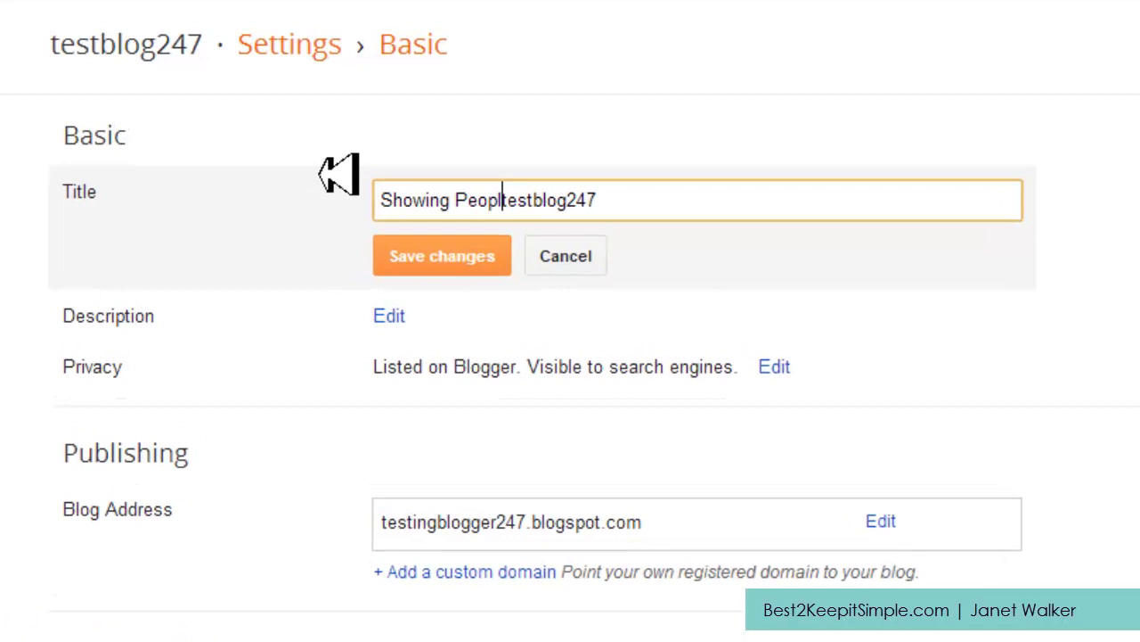
{"action": "type", "text": "le H"}
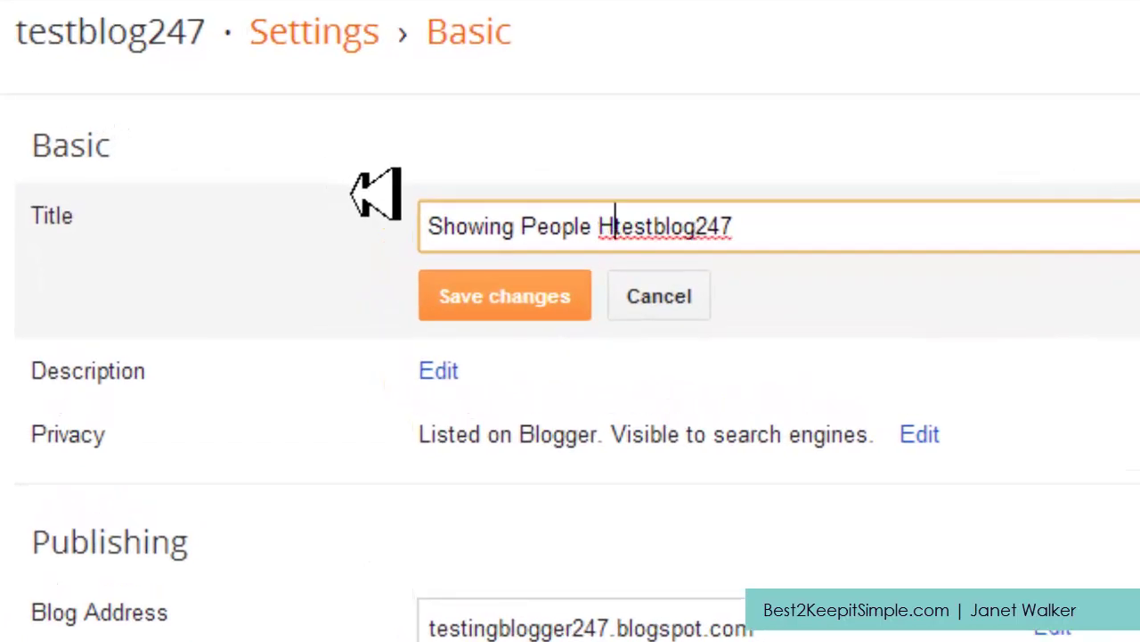
{"action": "type", "text": "ow to U"}
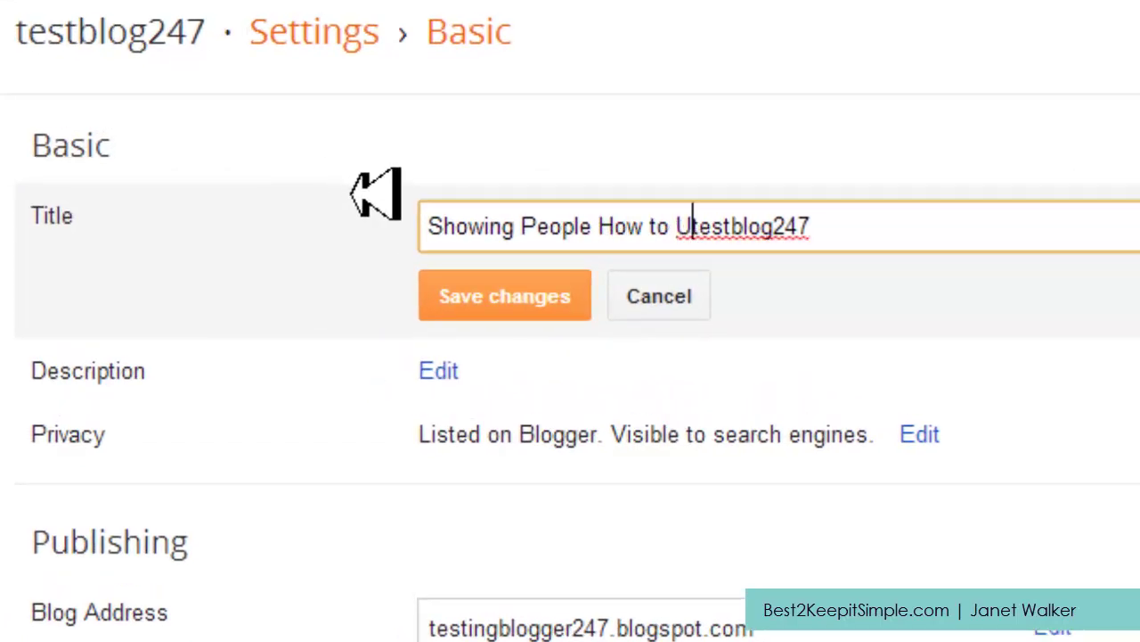
{"action": "type", "text": "e Blo"}
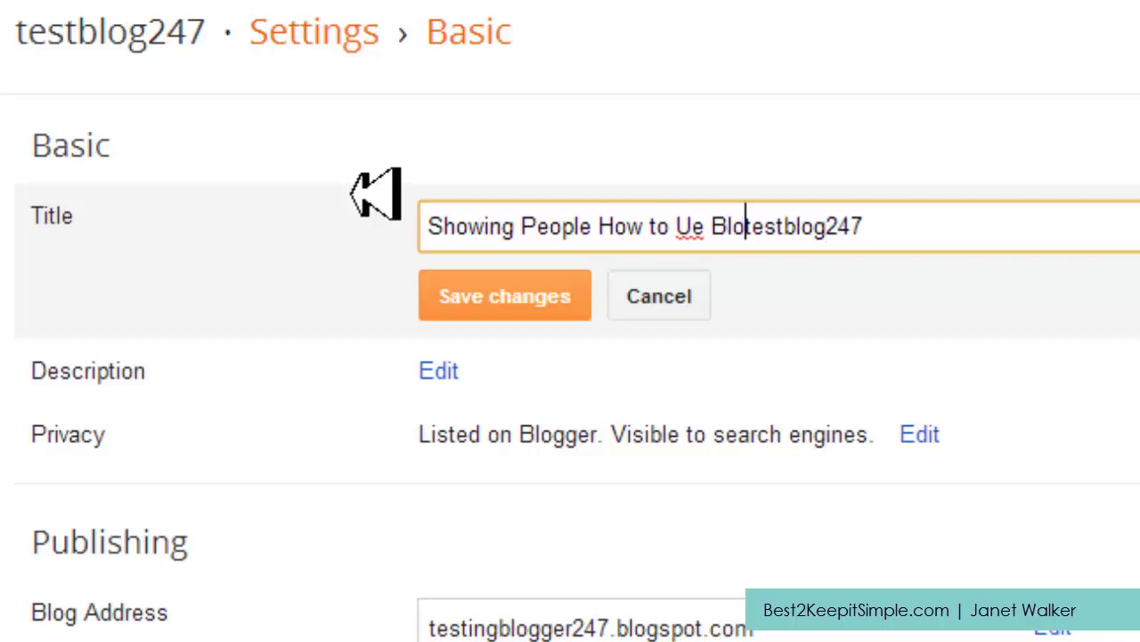
{"action": "type", "text": "gger"}
{"action": "key", "text": "Delete"}
{"action": "key", "text": "Delete"}
{"action": "key", "text": "Delete"}
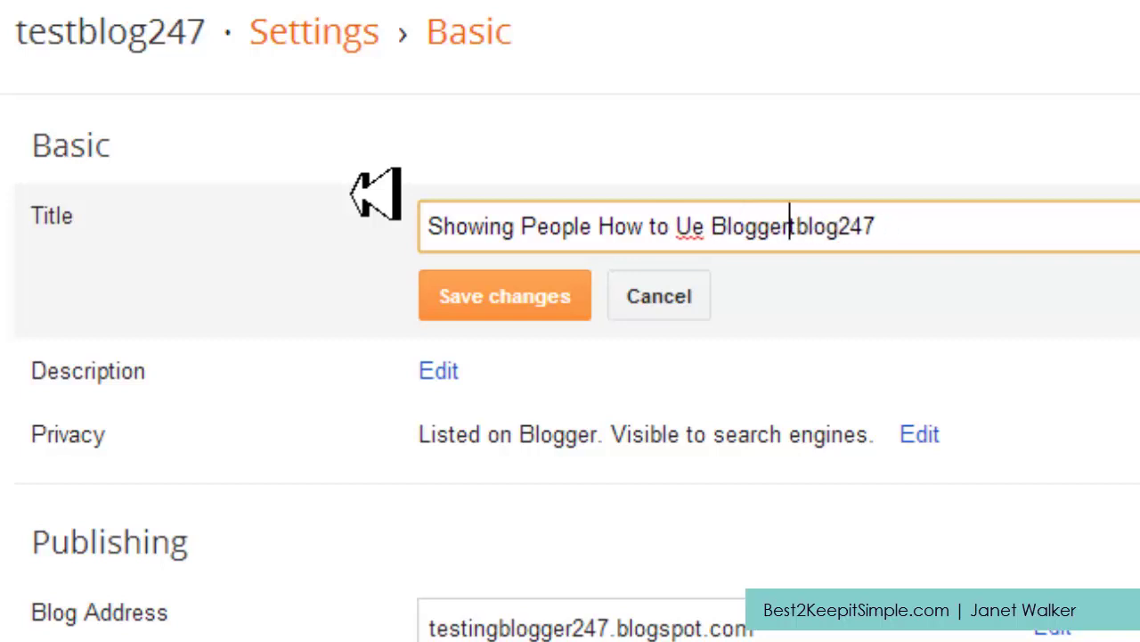
{"action": "key", "text": "Delete"}
{"action": "key", "text": "Delete"}
{"action": "key", "text": "Delete"}
{"action": "key", "text": "Delete"}
{"action": "key", "text": "Delete"}
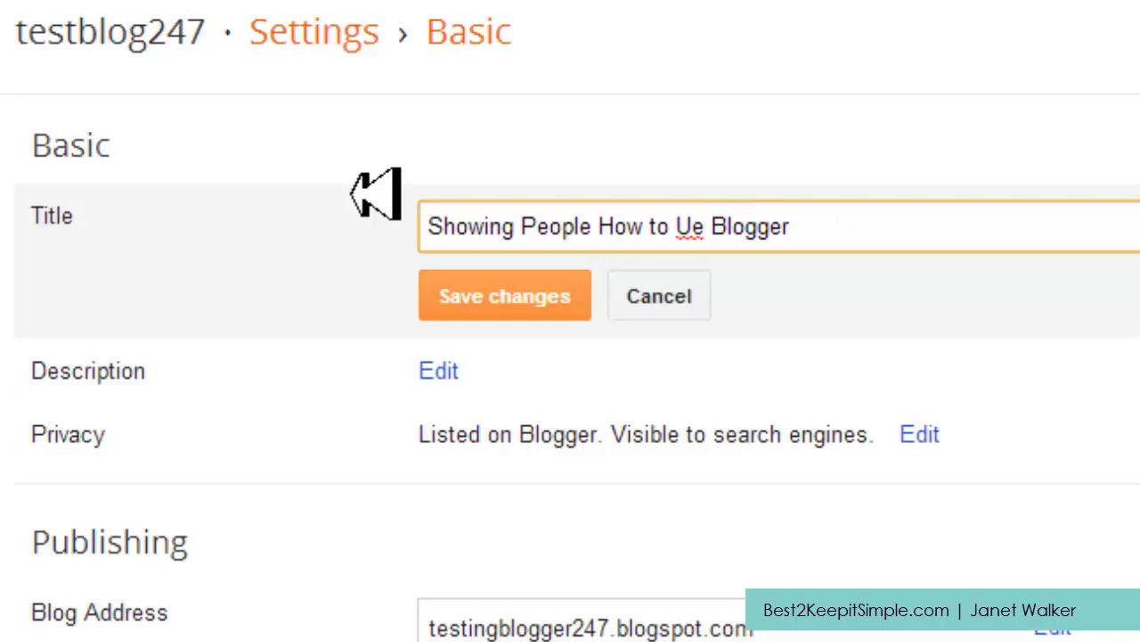
{"action": "type", "text": "s"}
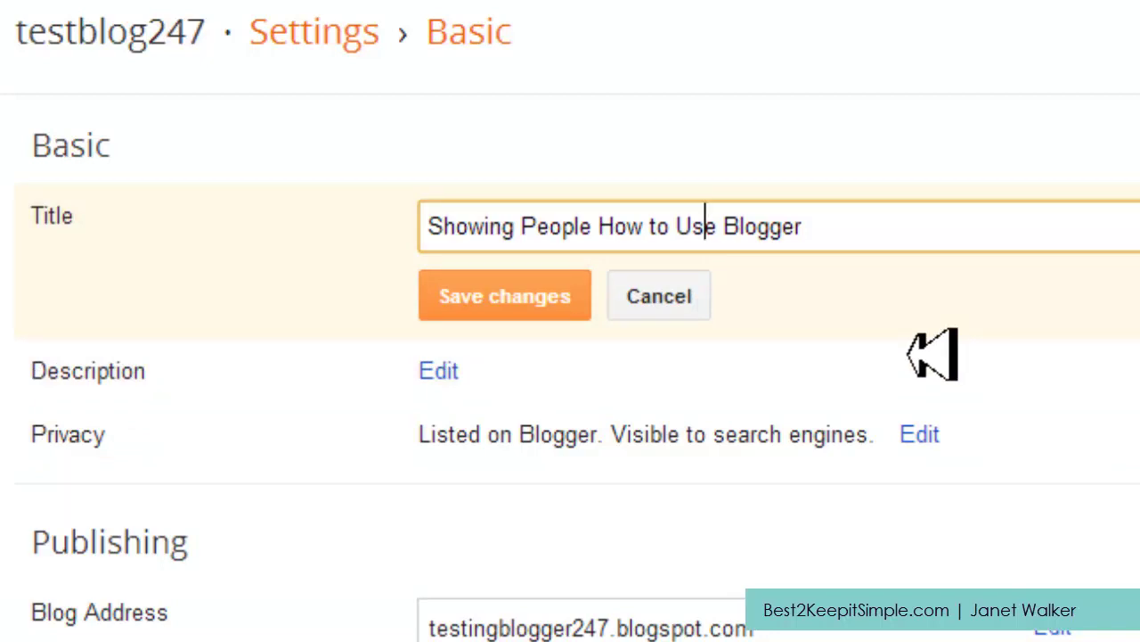
Save the new title and view the live blog showing 'Showing People How to Use Blogger'.
{"action": "left_click", "coordinate": [554, 326]}
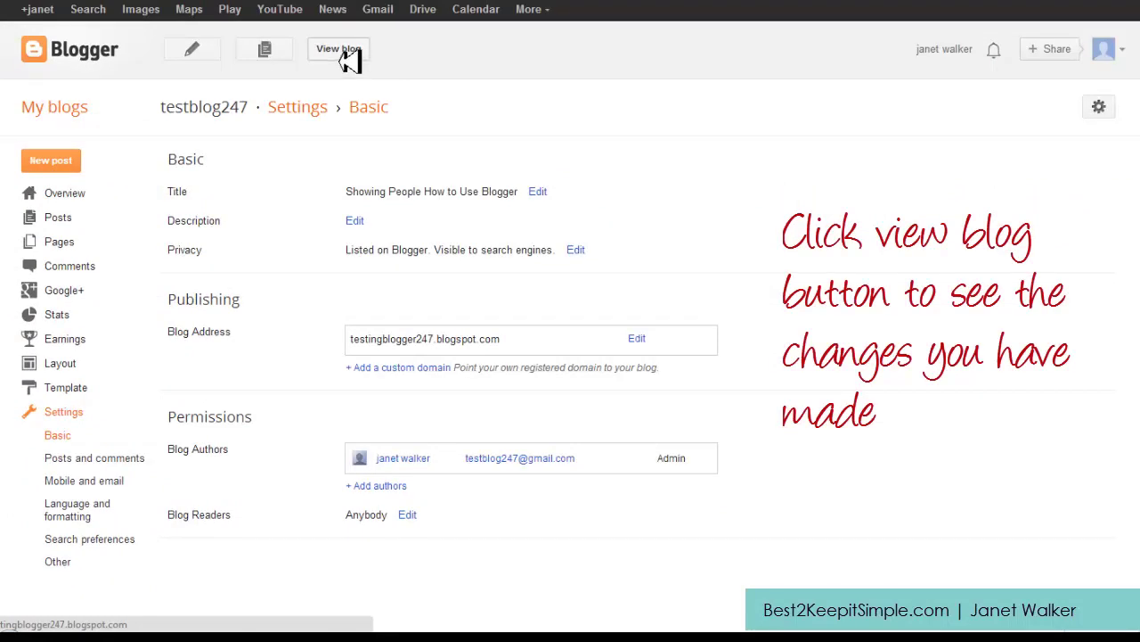
{"action": "left_click", "coordinate": [347, 56]}
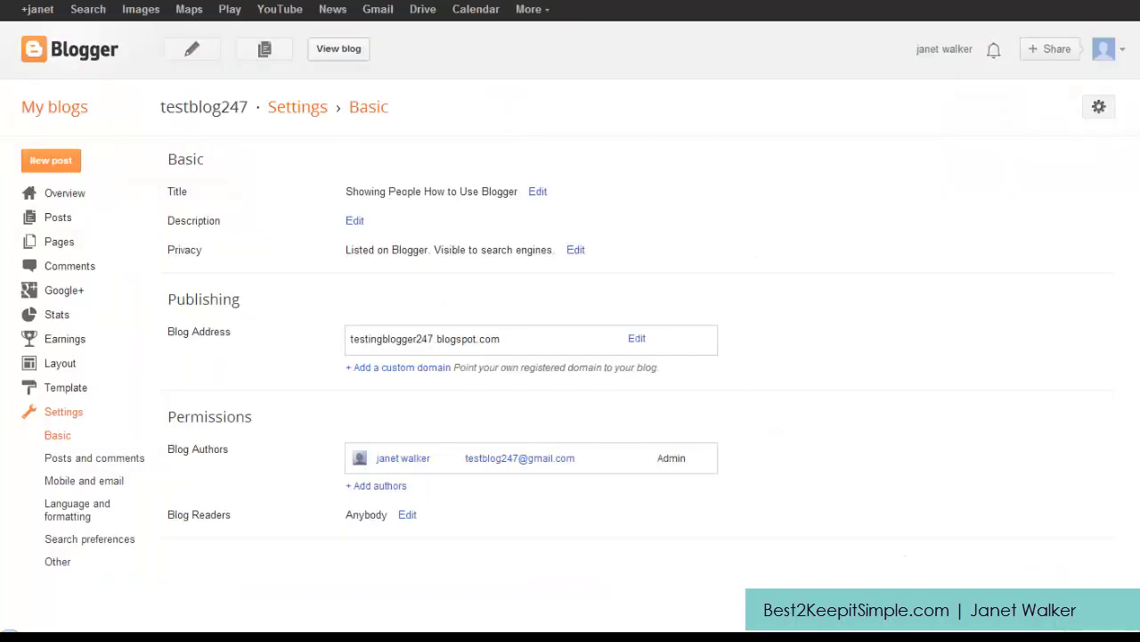
Highlight the saved title 'Showing People How to Use Blogger' on the Basic page, then deselect it.
{"action": "left_click_drag", "start_coordinate": [515, 192], "coordinate": [330, 216]}
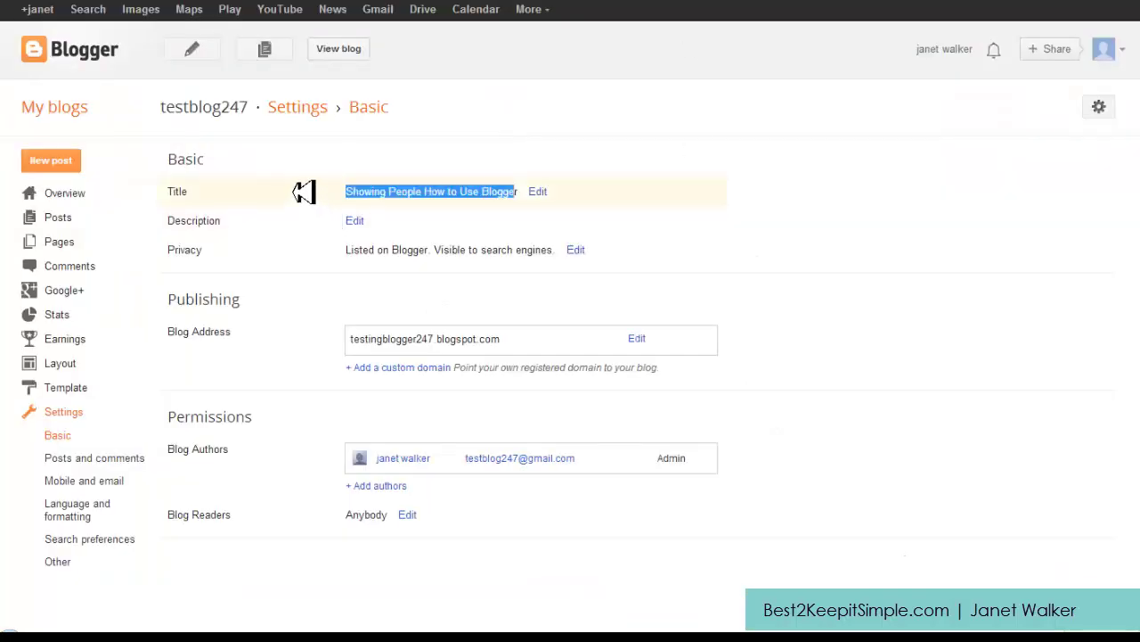
{"action": "left_click", "coordinate": [632, 189]}
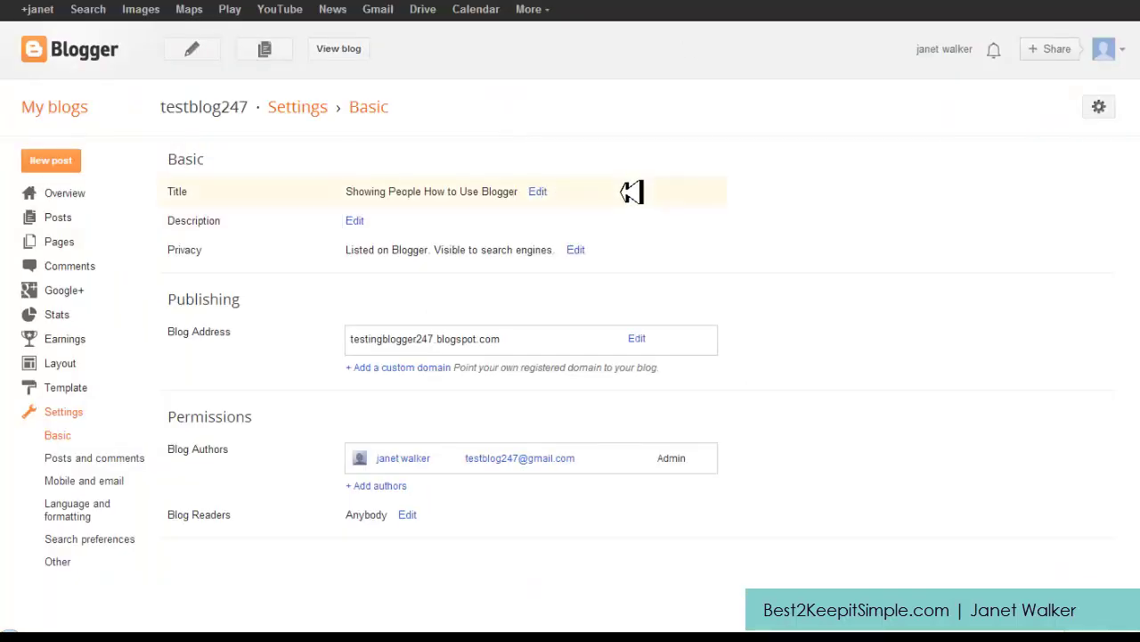